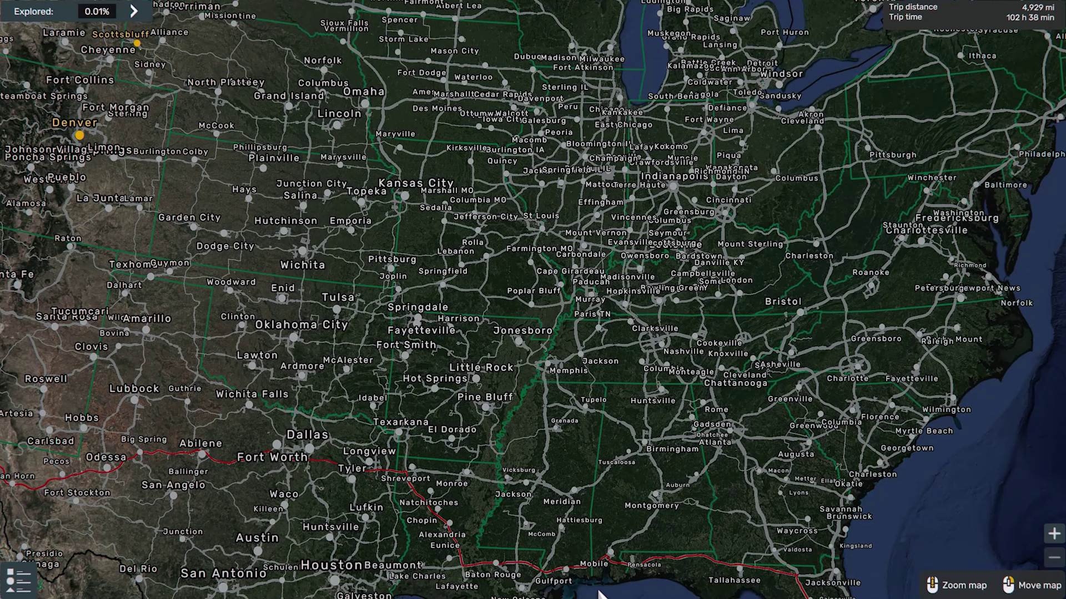
Preview a navigation route to Prudhoe Bay and examine Alaska's roads from there down to Fairbanks, Anchorage and Alcan Border
left_click_drag(599, 593, 608, 62)
left_click(608, 64)
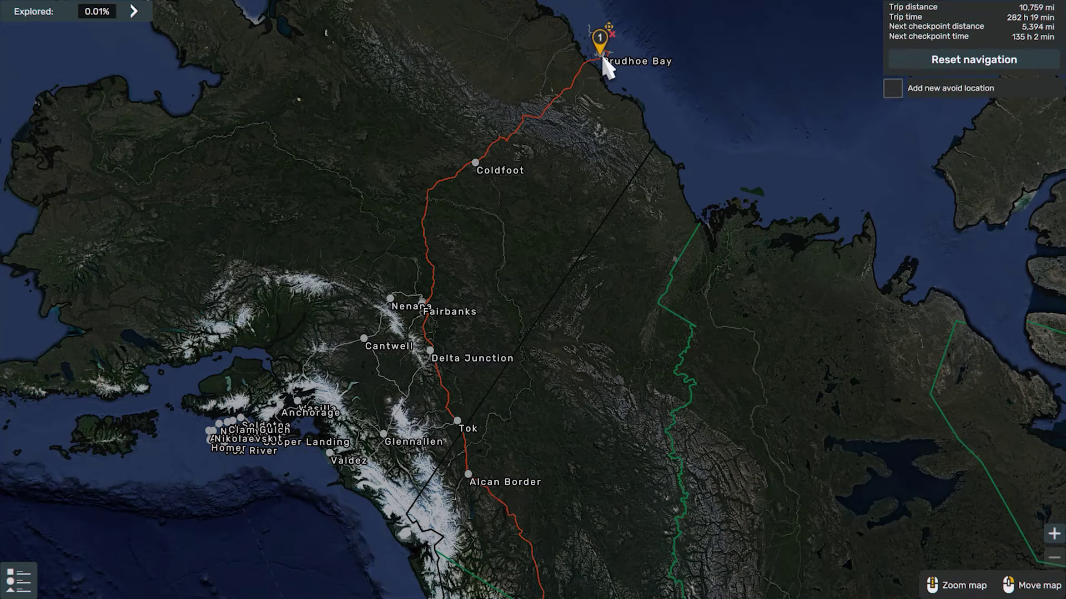
scroll(613, 53, "up", 5)
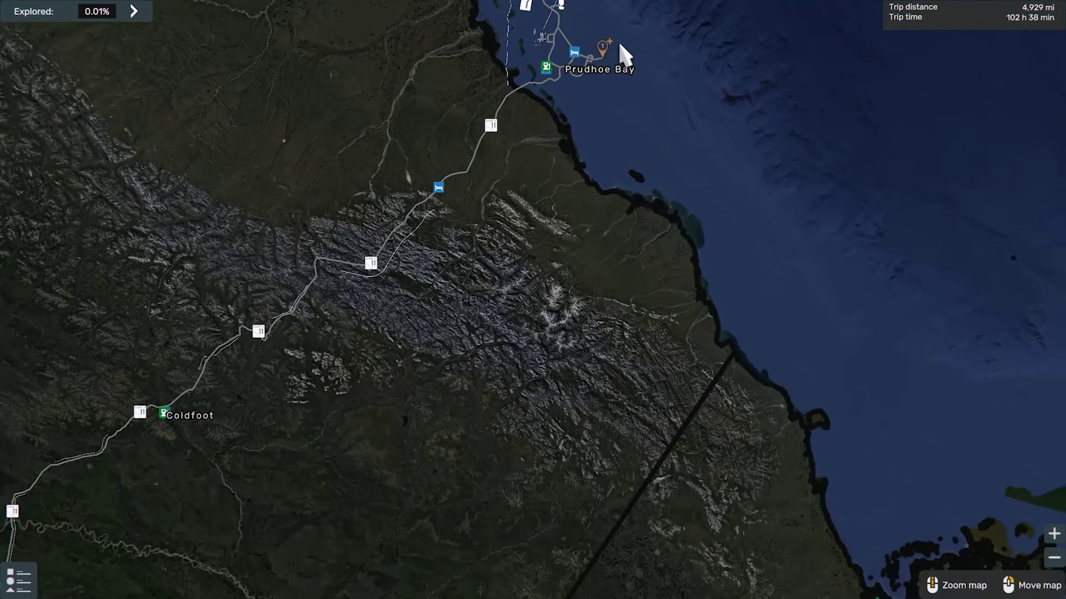
scroll(574, 243, "down", 8)
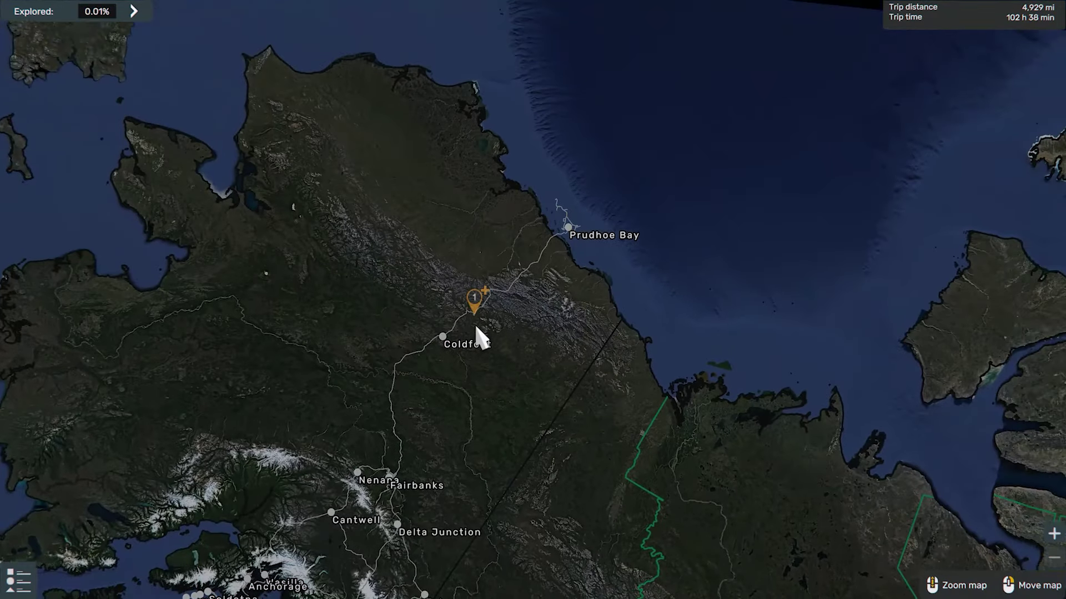
left_click_drag(475, 328, 639, 96)
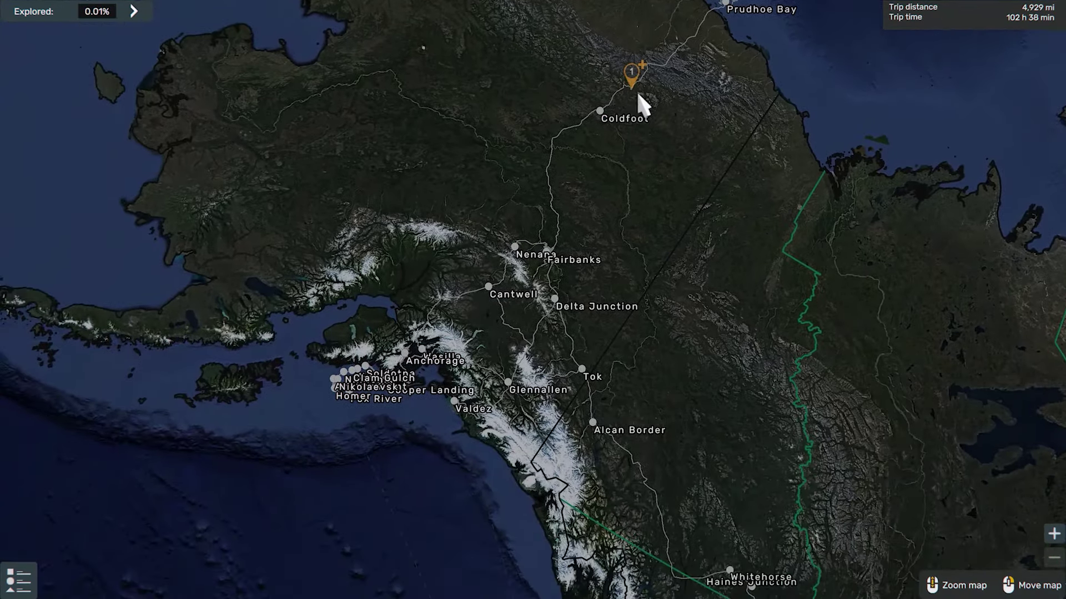
scroll(448, 300, "up", 10)
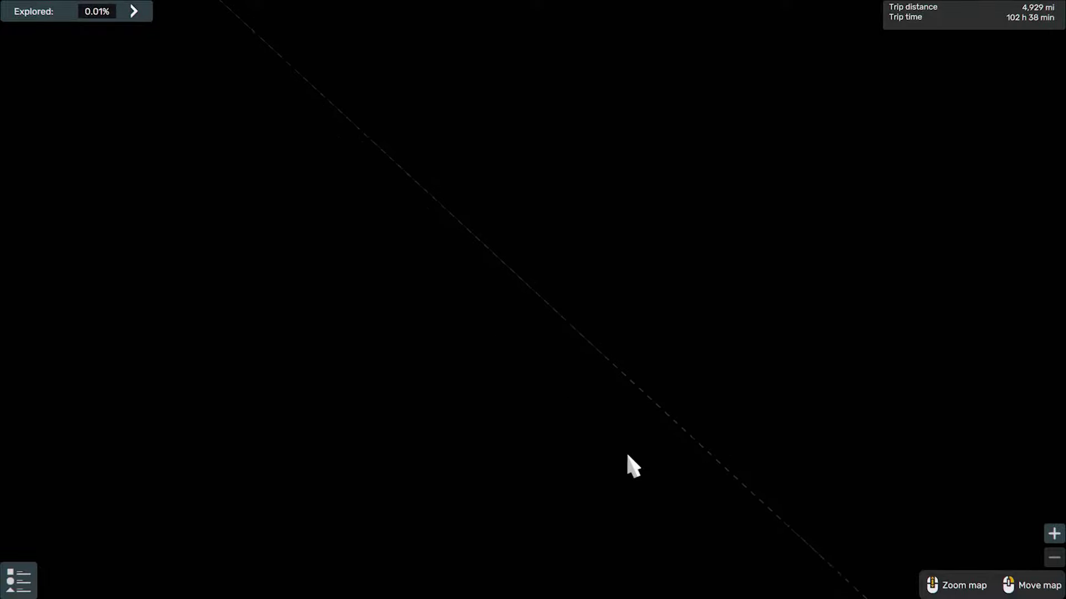
Examine the Pacific island roads and ferry lines from Koror and Kayangel to Honolulu, Lanai and Hilo
scroll(523, 256, "up", 4)
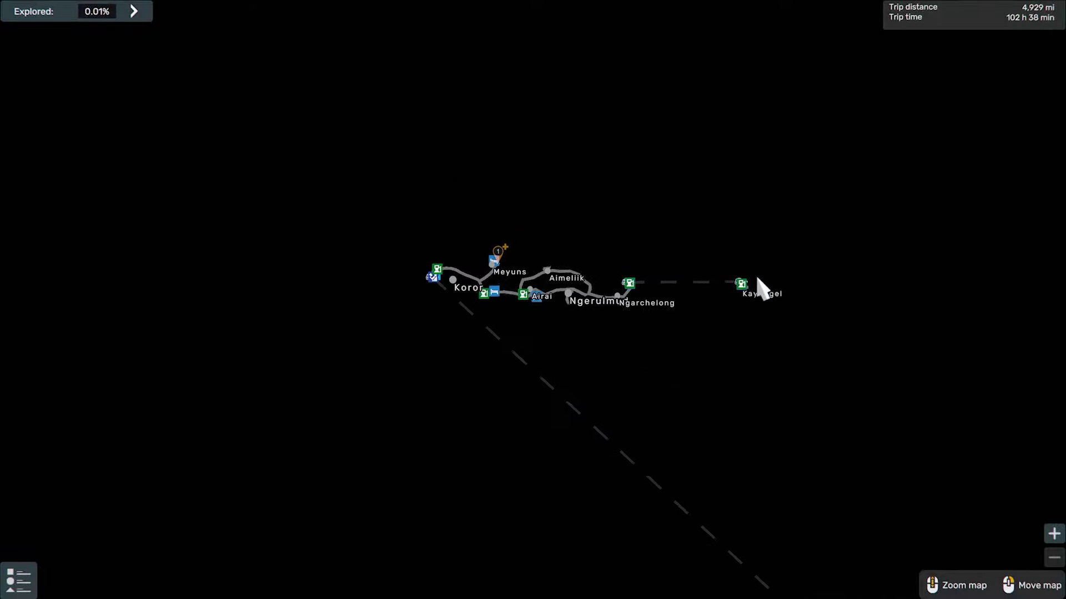
scroll(704, 314, "down", 4)
left_click_drag(709, 322, 427, 130)
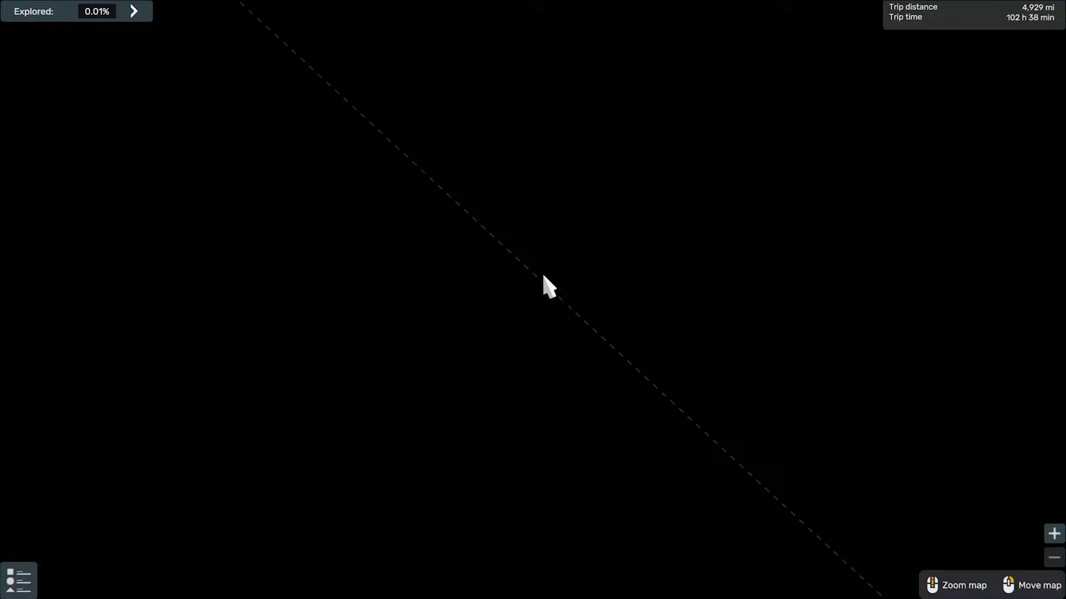
left_click_drag(639, 382, 410, 244)
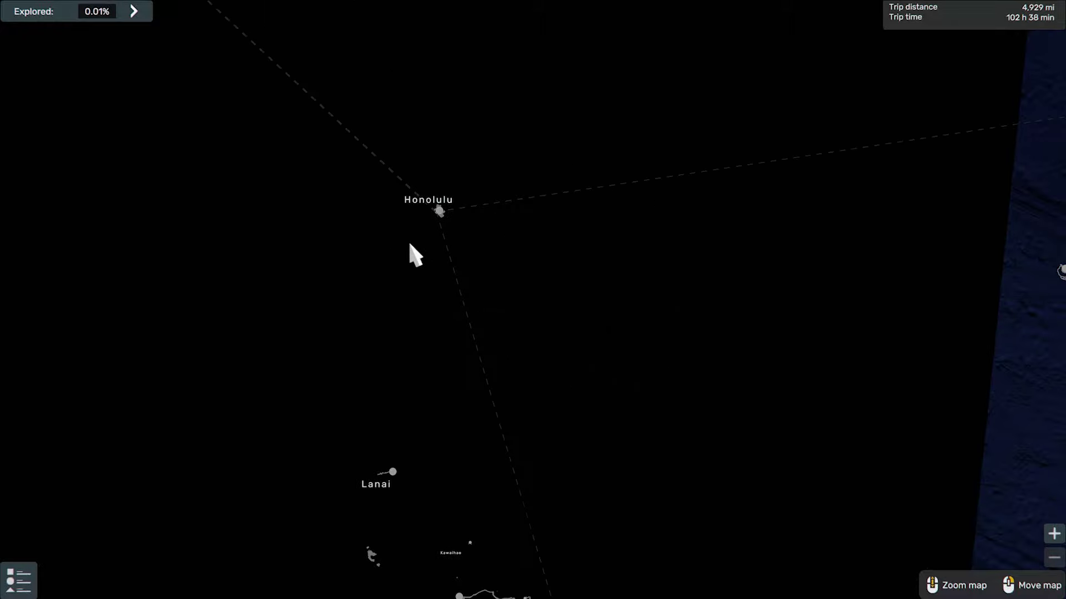
left_click_drag(597, 367, 642, 172)
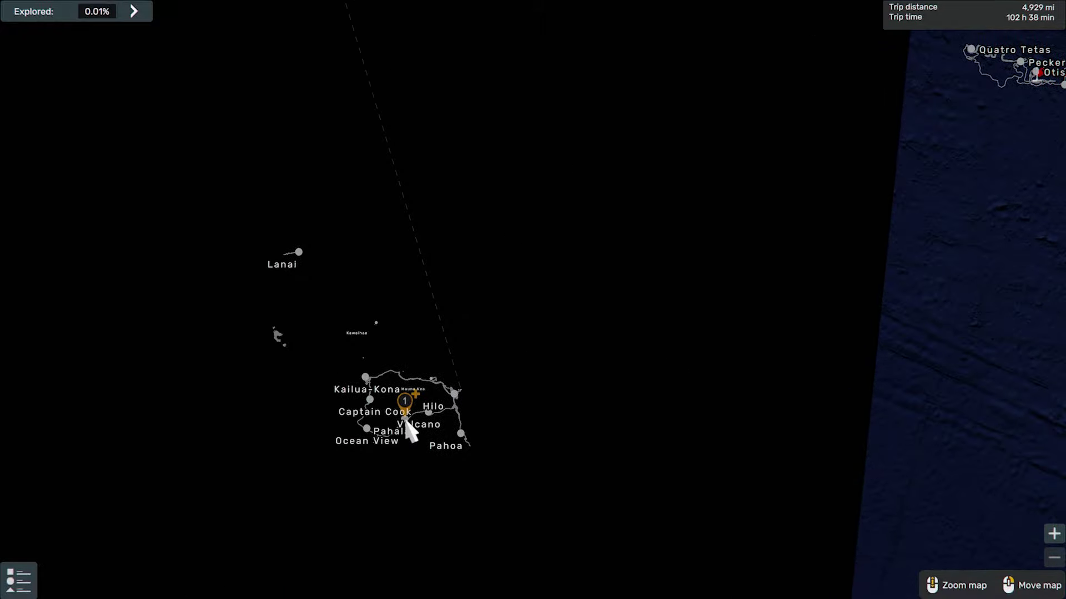
left_click_drag(410, 432, 542, 374)
Examine the Caribbean islands around Havana, Montego Bay, San Juan and Oranjestad, and revisit the ferry line from Koror
left_click_drag(1043, 550, 639, 305)
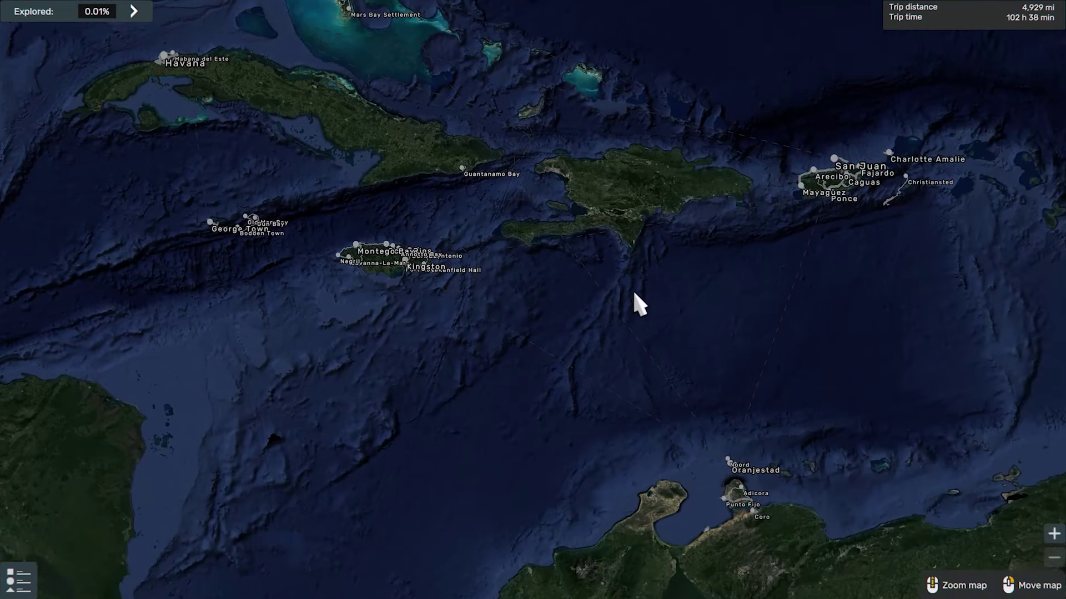
left_click(692, 350)
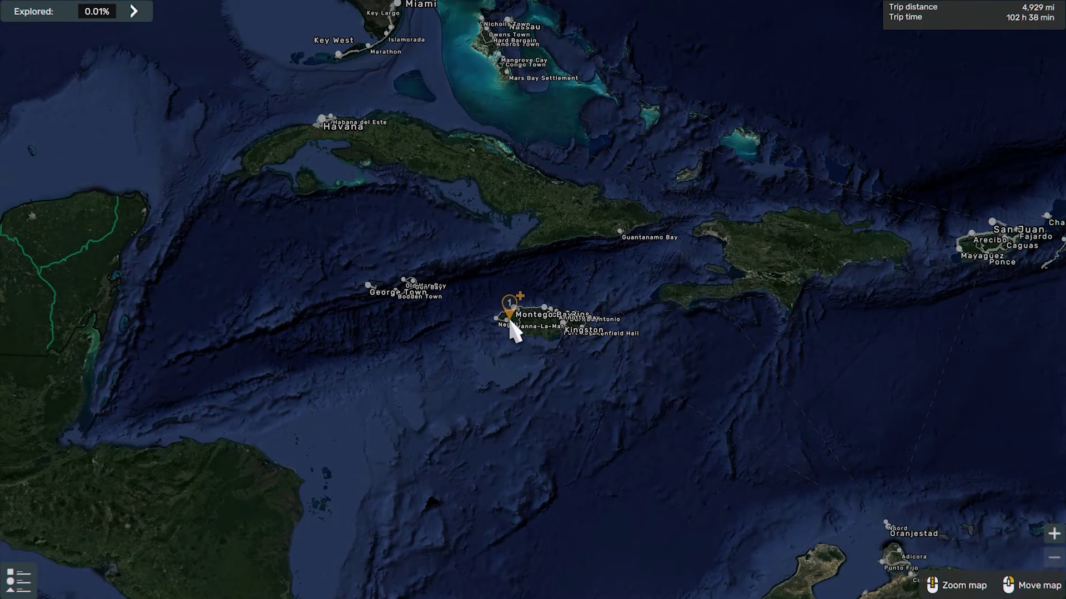
left_click(508, 323)
left_click_drag(453, 302, 632, 391)
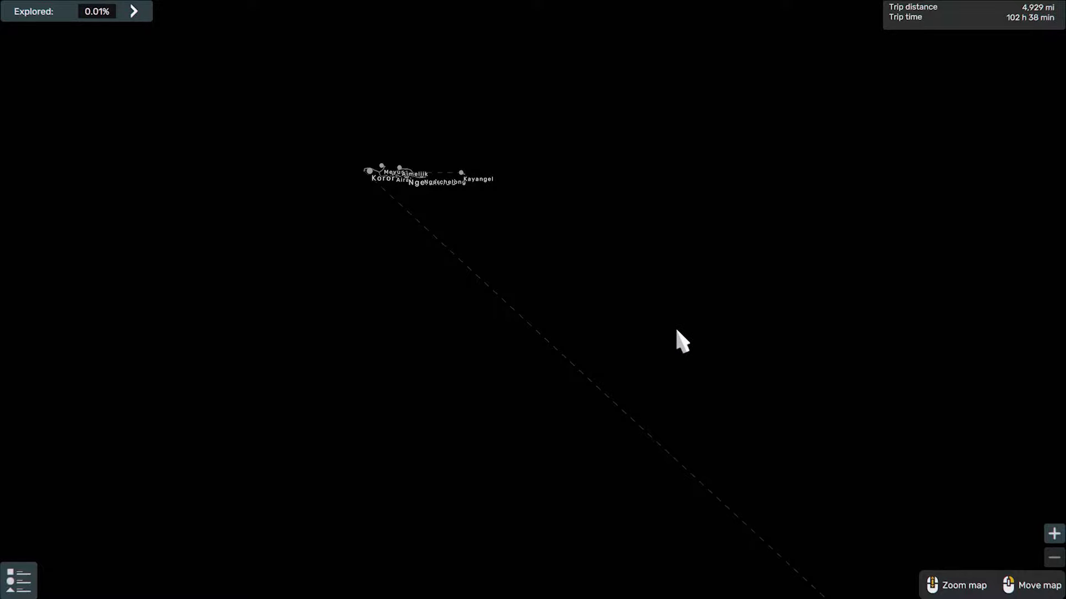
left_click_drag(676, 330, 405, 31)
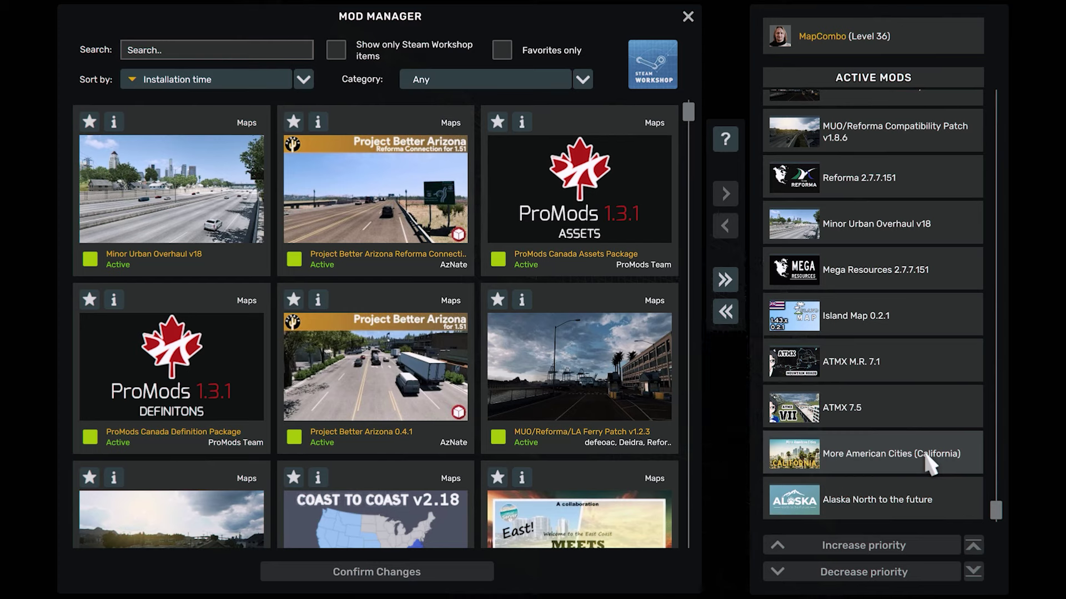
Review the lowest-priority active mods in order, from Alaska North to the future up to Project Better Arizona Reforma Connection
scroll(872, 418, "up", 1)
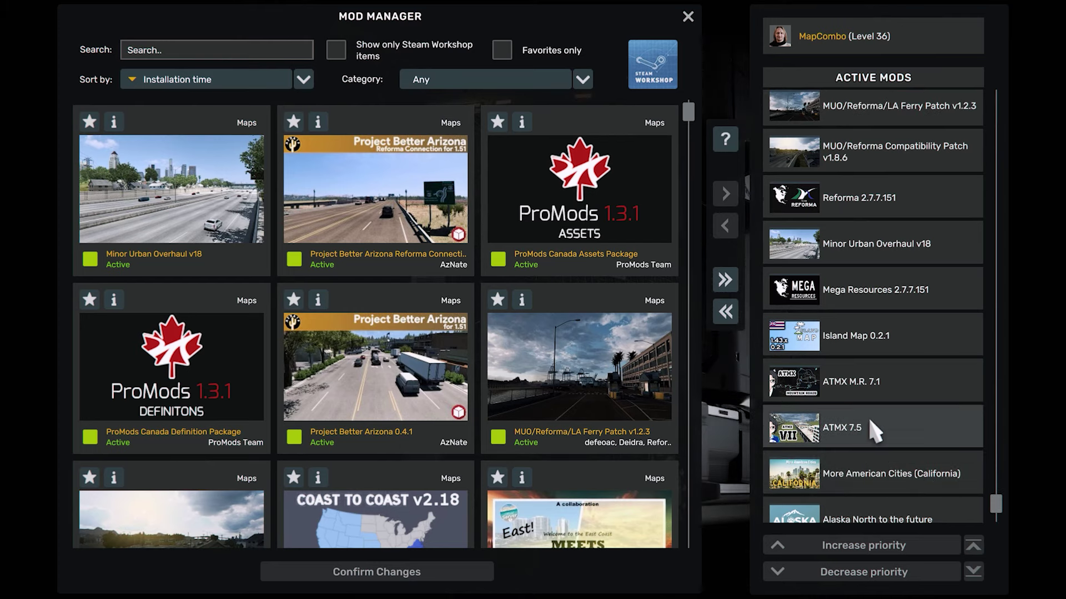
scroll(907, 387, "up", 1)
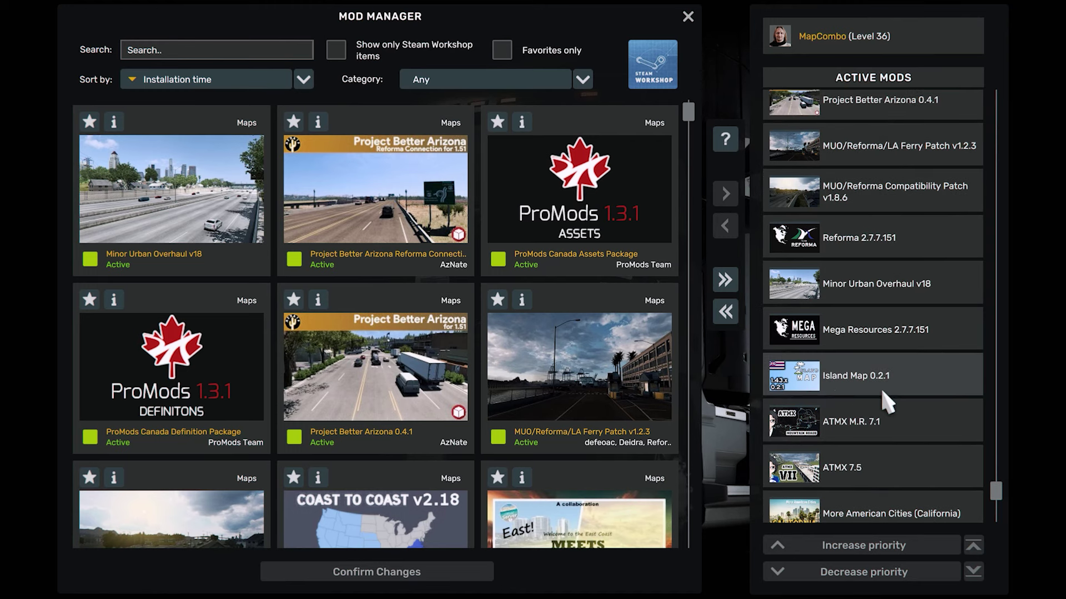
scroll(905, 383, "up", 1)
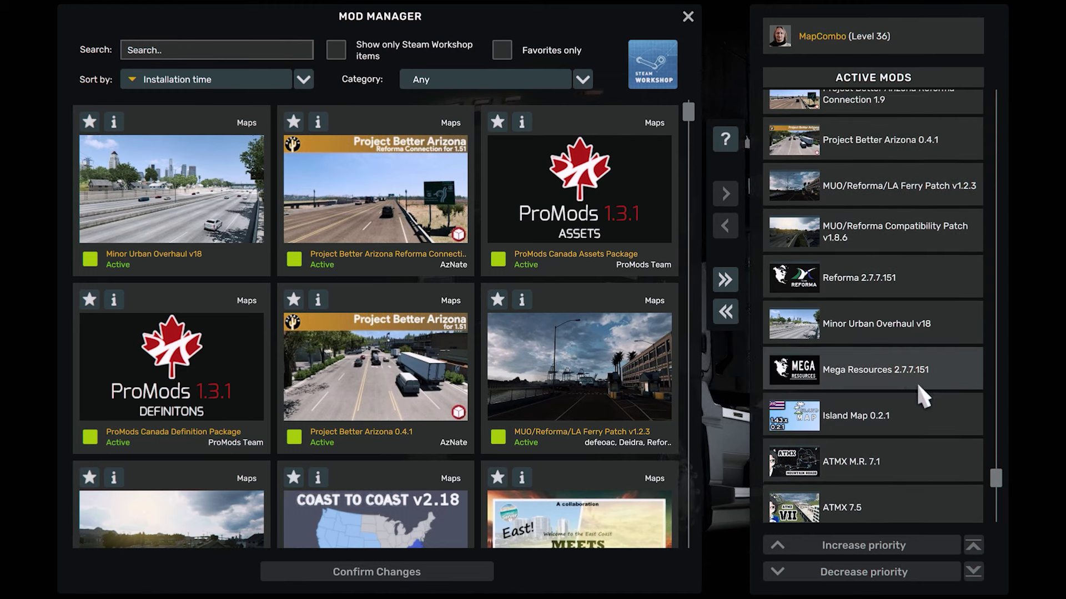
scroll(910, 383, "up", 2)
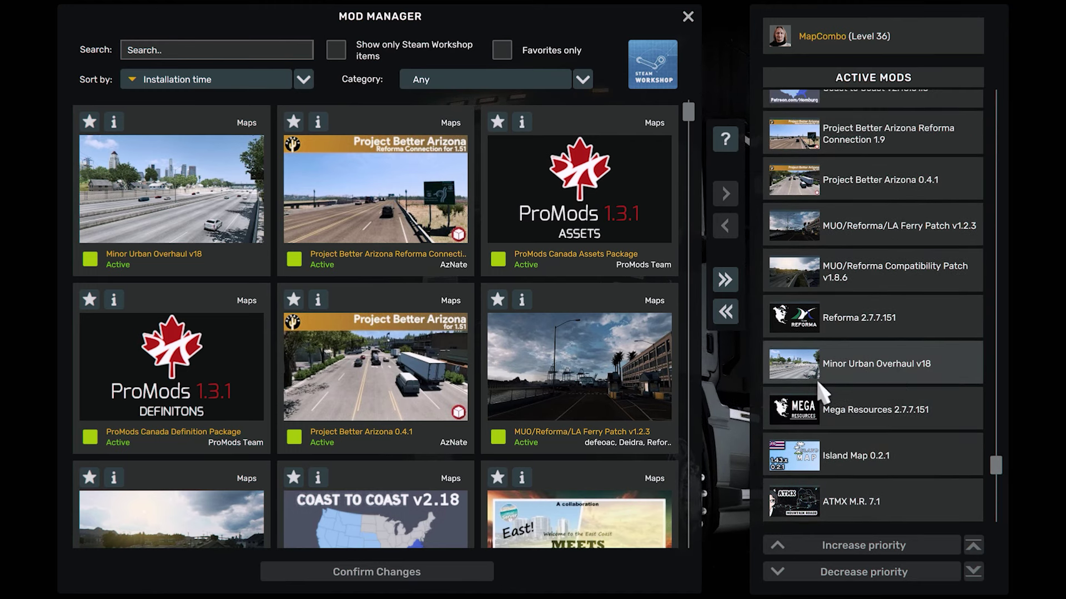
scroll(800, 388, "up", 3)
scroll(814, 395, "up", 2)
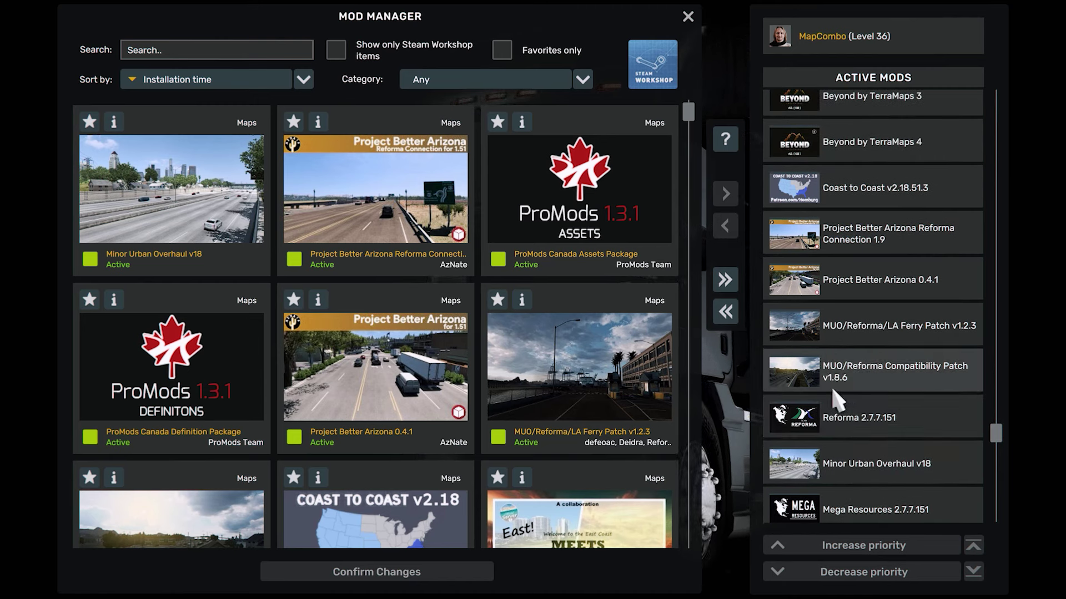
scroll(810, 436, "up", 2)
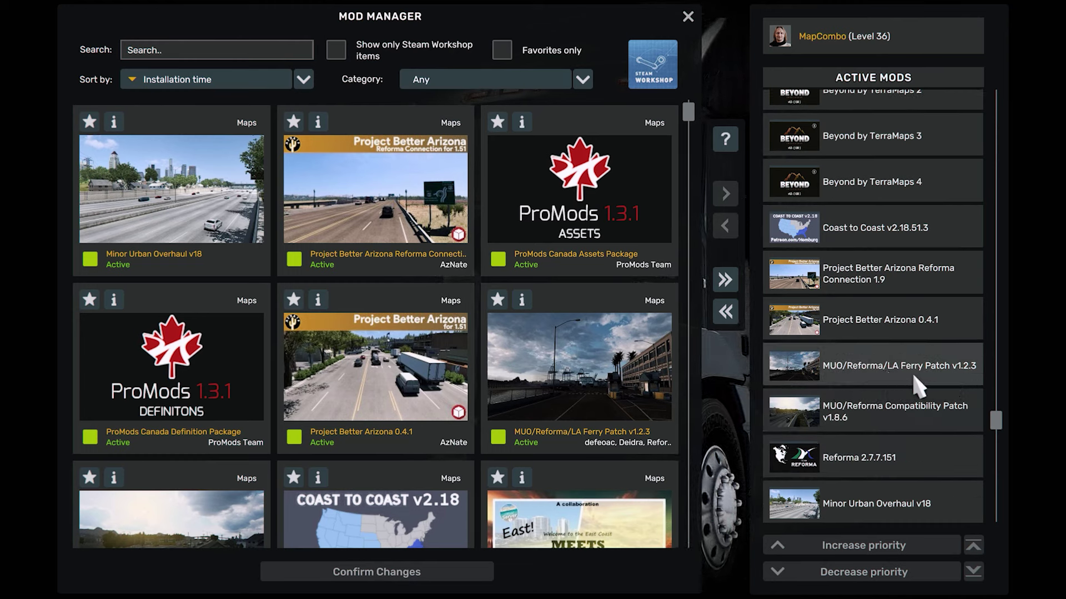
scroll(889, 383, "up", 3)
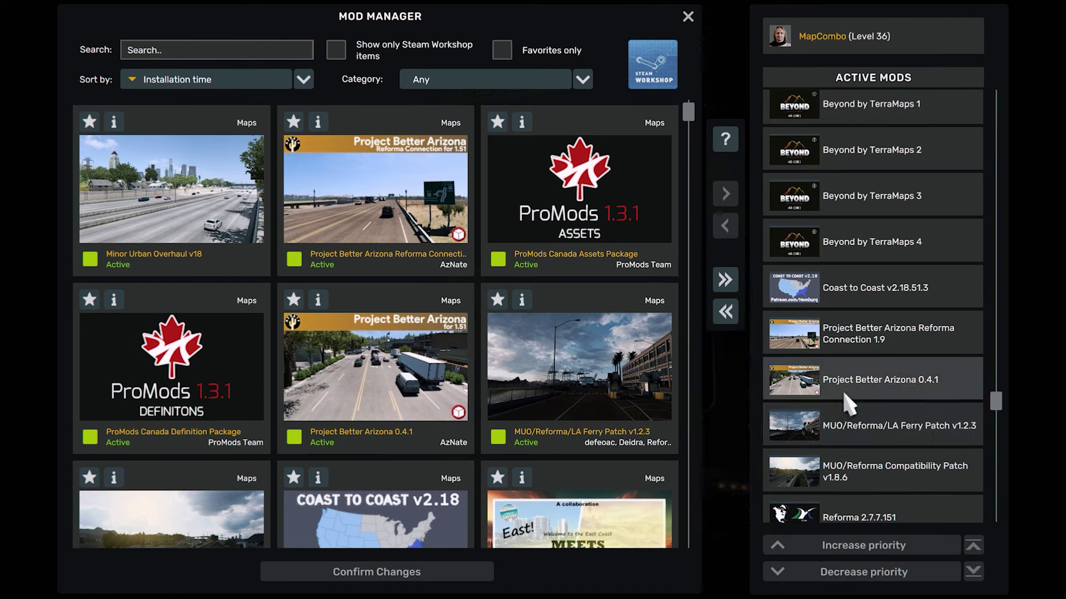
scroll(831, 390, "up", 3)
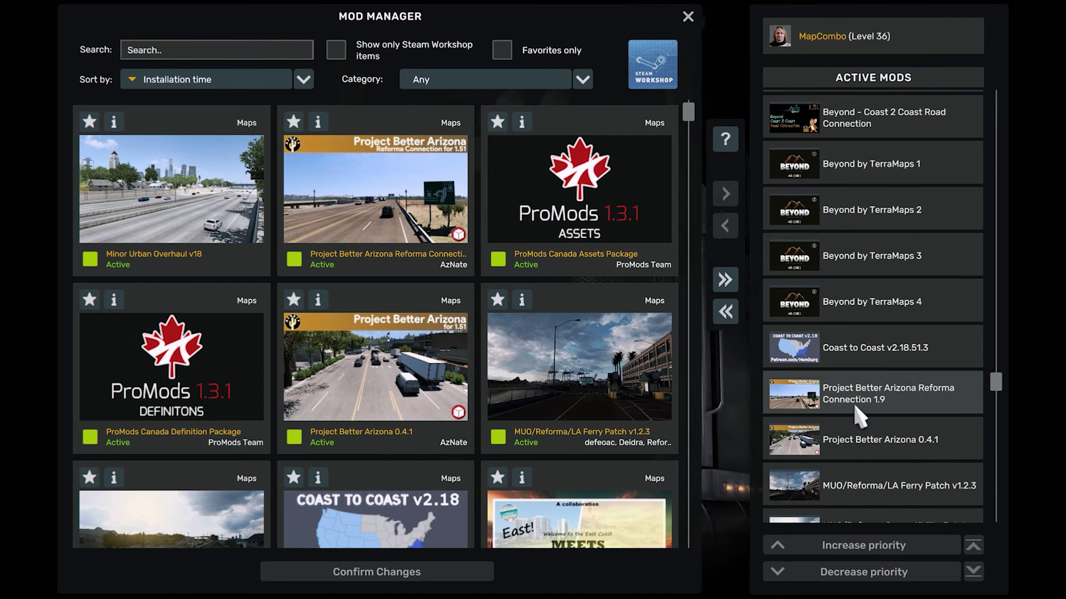
scroll(855, 425, "up", 3)
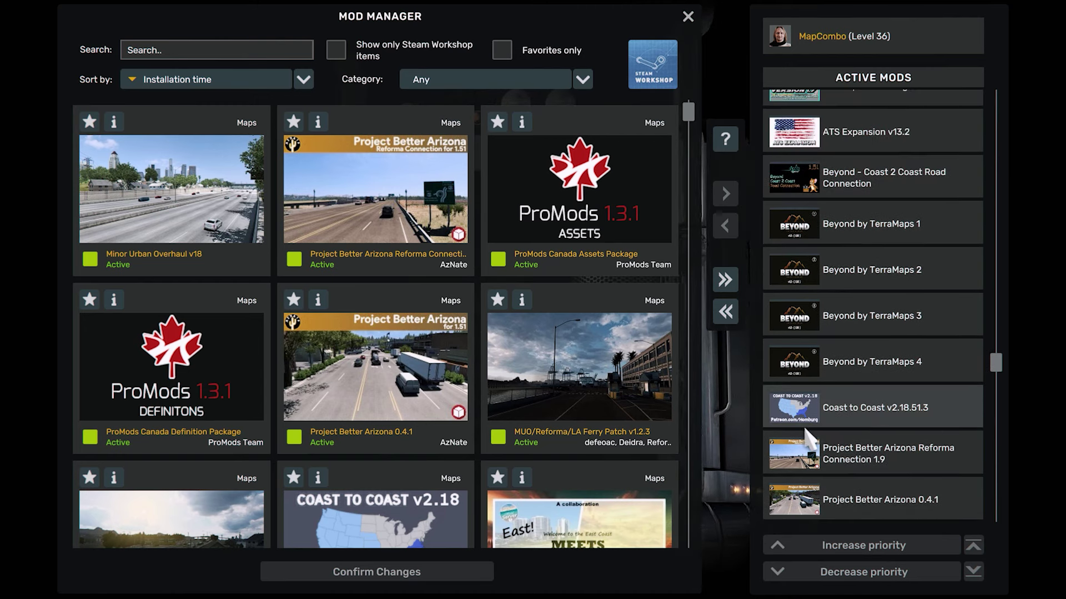
Review the middle of the active mod load order, from Coast to Coast up to Project Mid-Atlantic
scroll(857, 439, "up", 4)
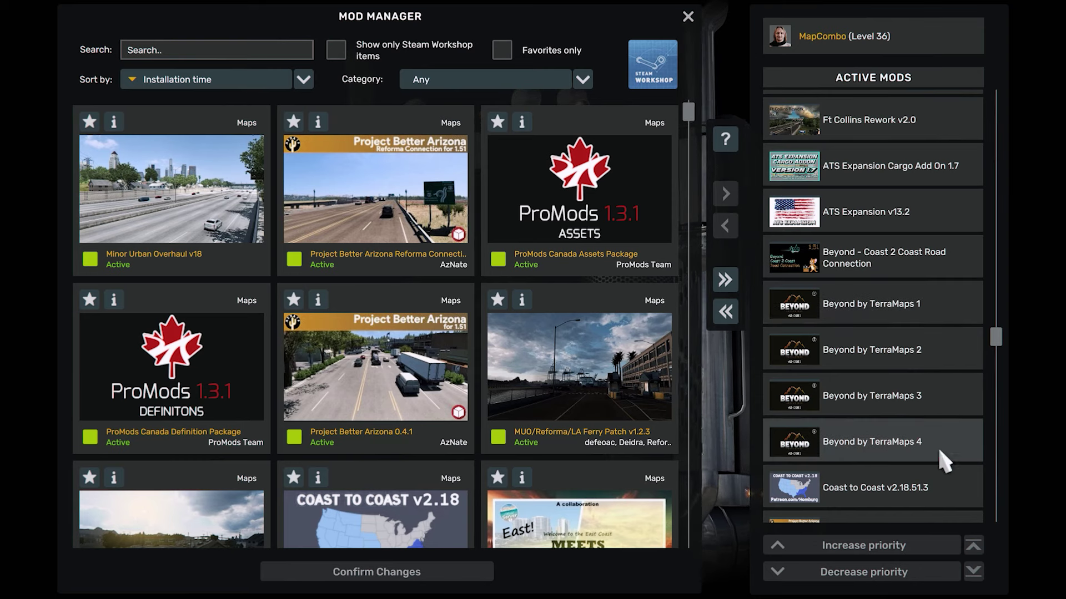
scroll(866, 333, "up", 4)
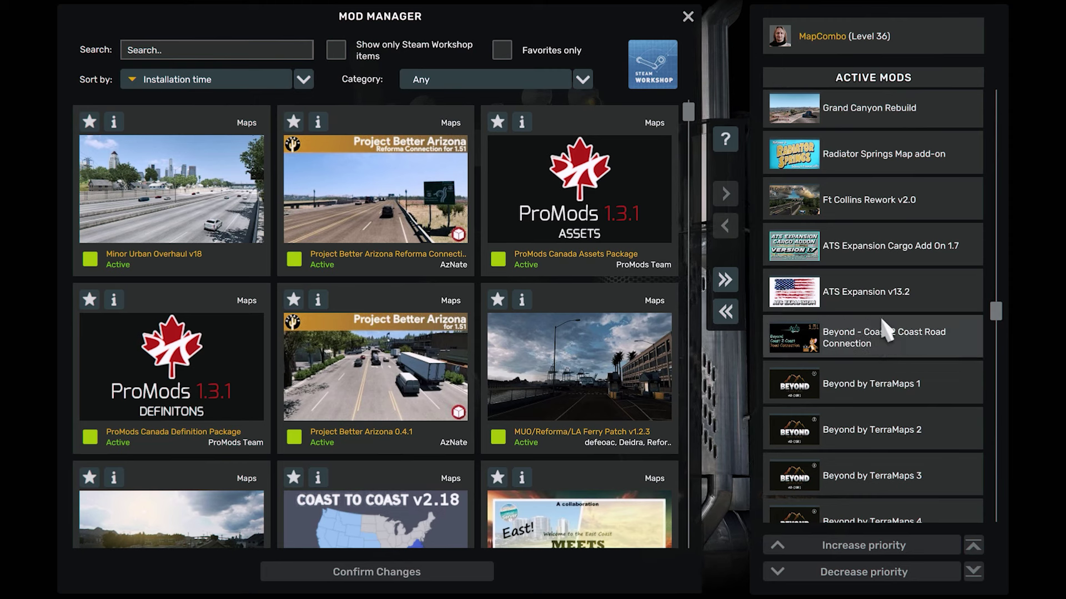
scroll(804, 396, "up", 3)
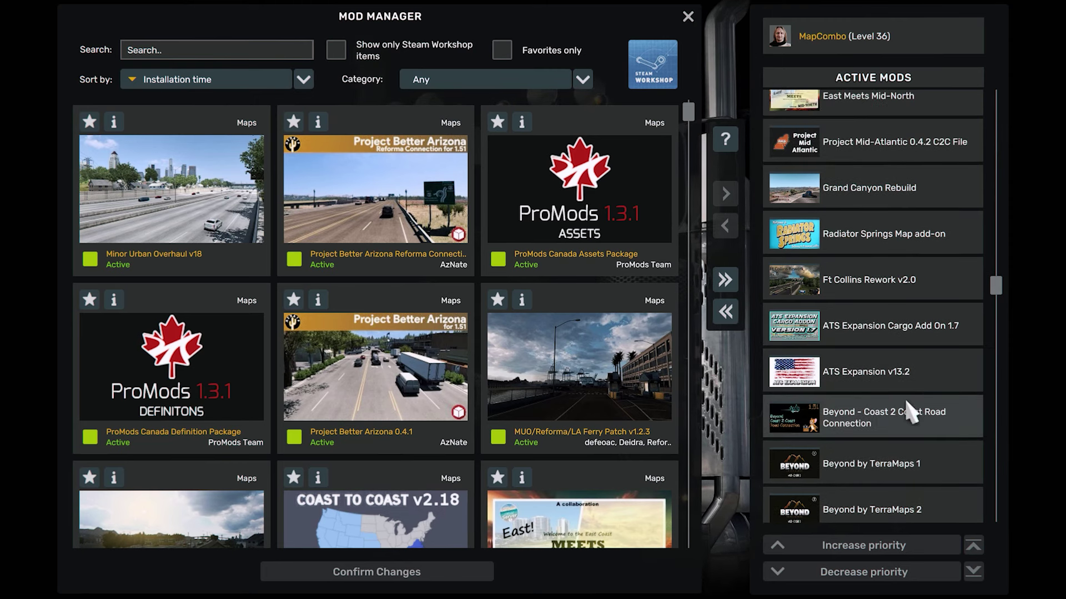
scroll(976, 383, "up", 4)
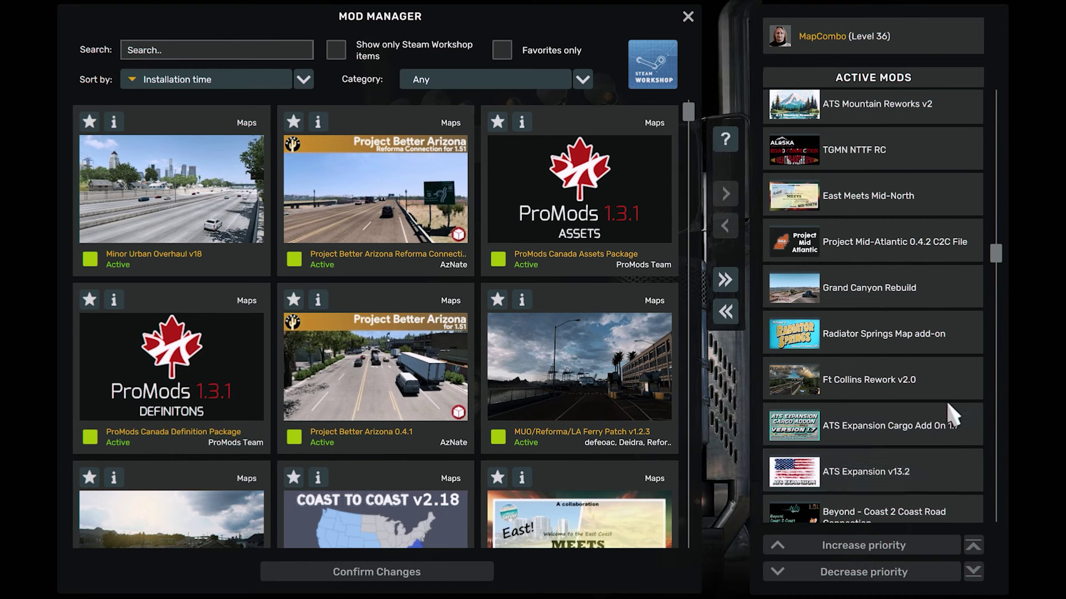
scroll(841, 472, "up", 3)
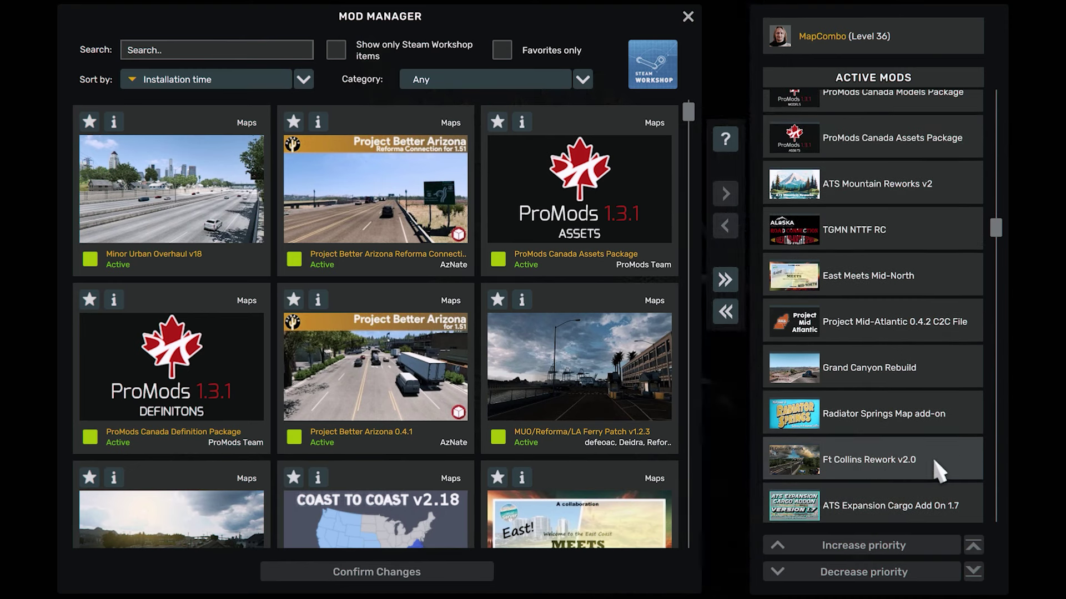
scroll(905, 457, "up", 2)
scroll(906, 462, "up", 3)
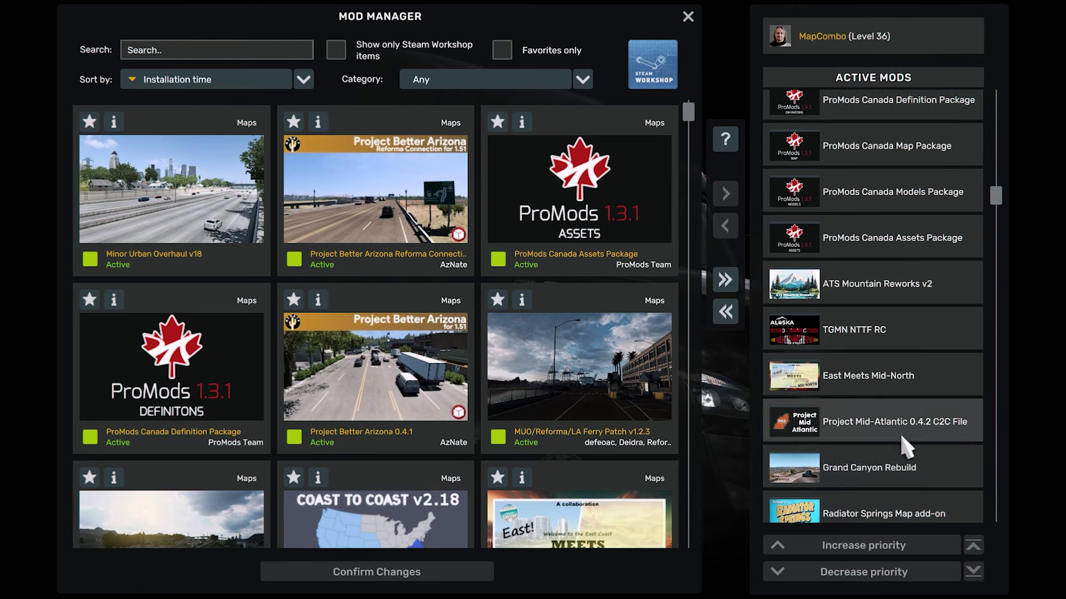
Review the highest-priority active mods from East Meets Mid-North up to Full Screen Map, rechecking the order around the ProMods Canada packages
scroll(916, 435, "up", 3)
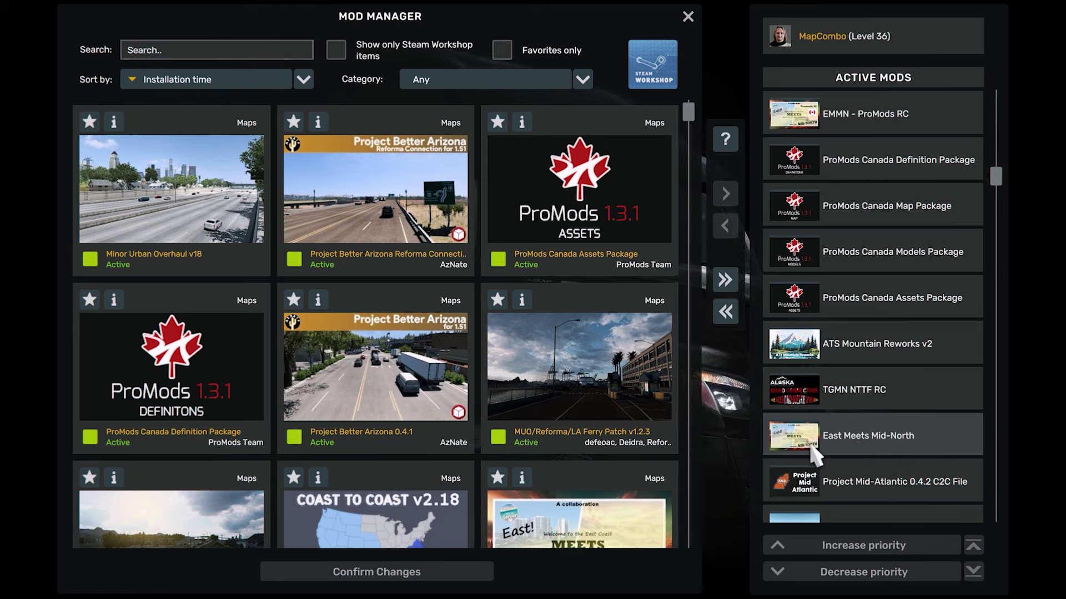
scroll(905, 439, "up", 3)
scroll(889, 466, "up", 1)
scroll(900, 461, "down", 2)
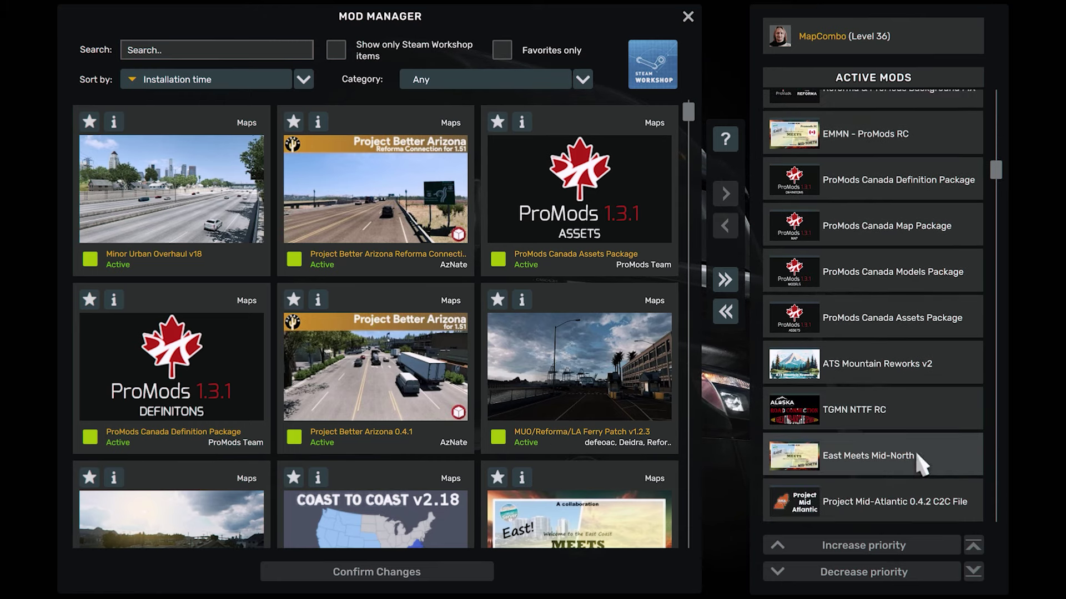
scroll(860, 449, "up", 1)
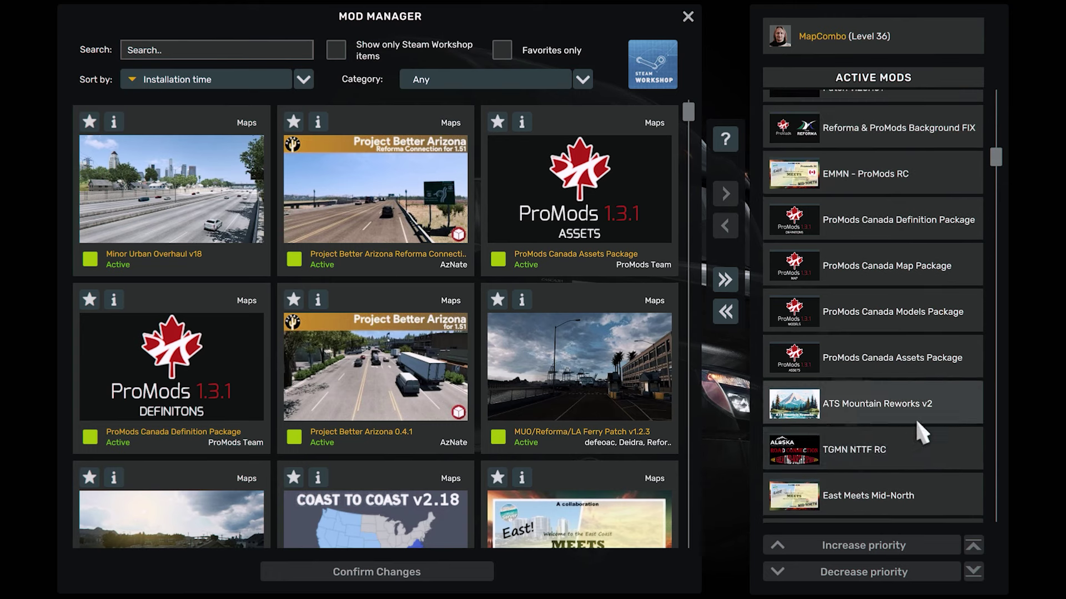
scroll(869, 414, "up", 1)
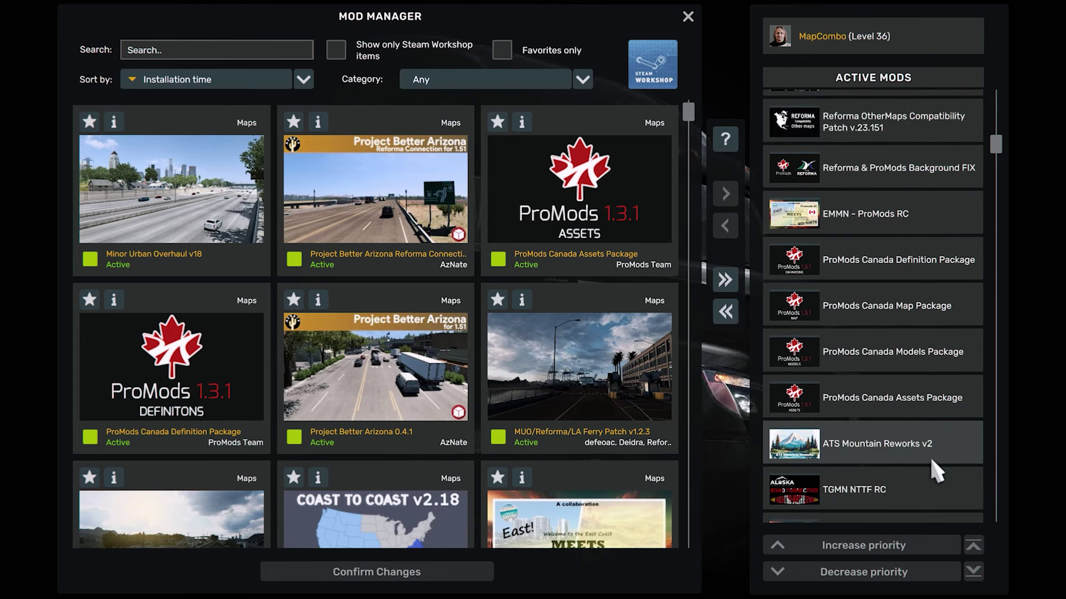
scroll(893, 460, "up", 1)
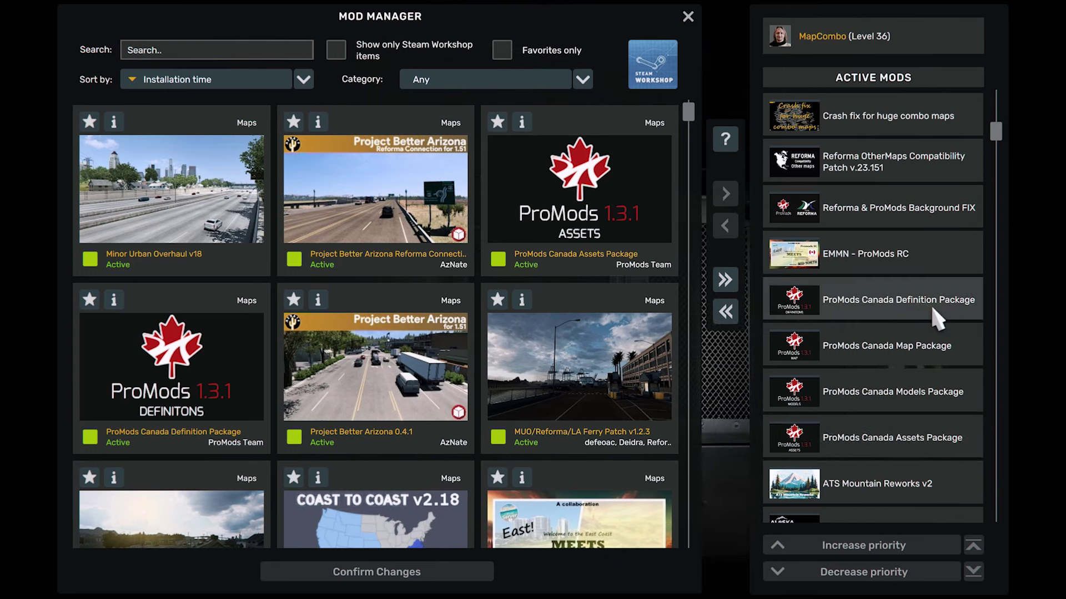
scroll(931, 304, "up", 2)
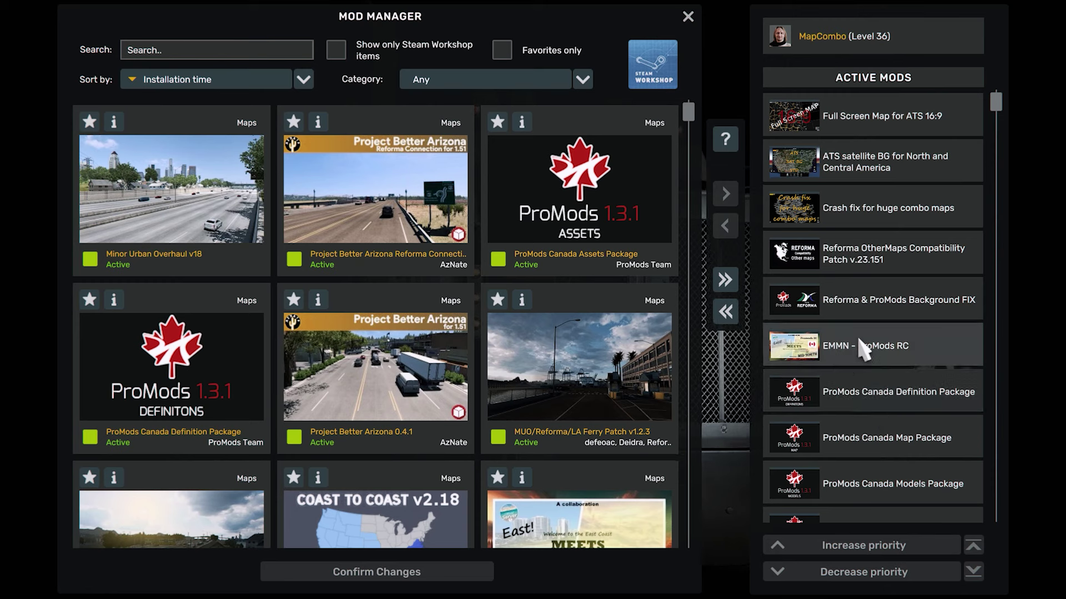
scroll(866, 427, "down", 5)
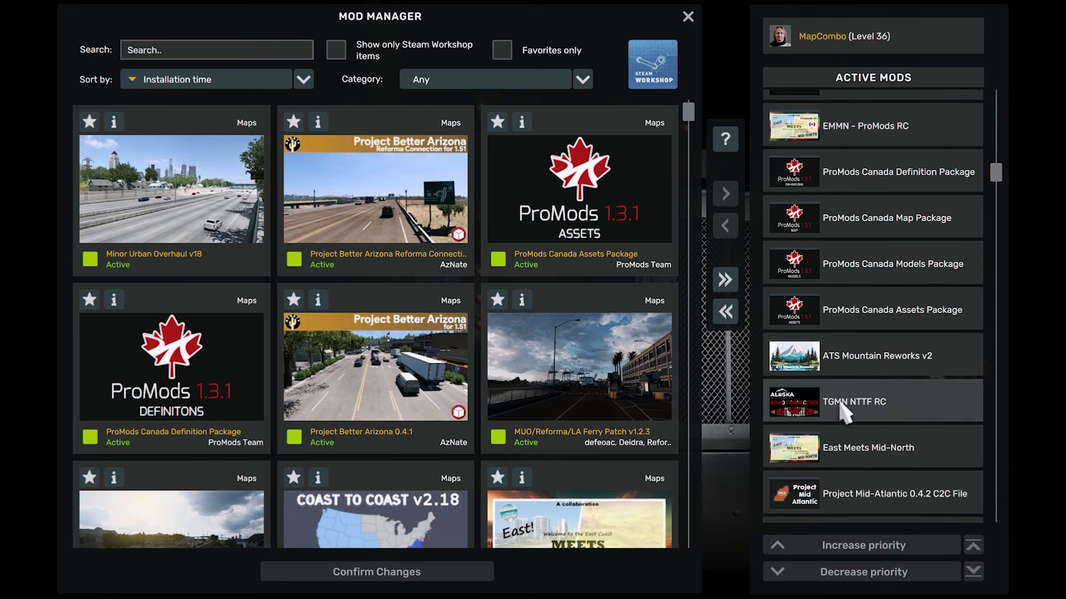
scroll(888, 450, "up", 5)
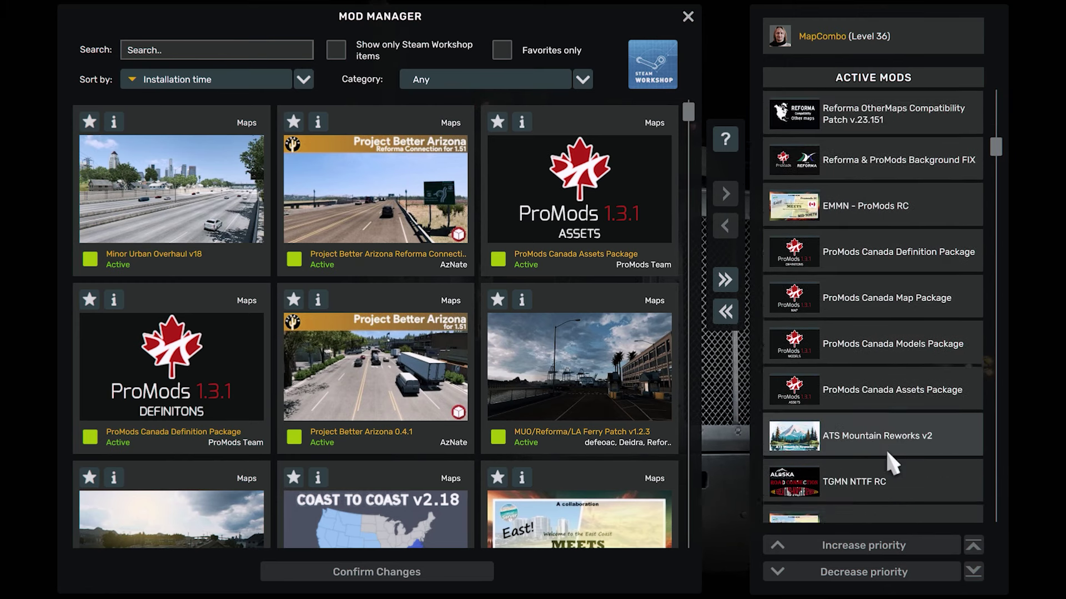